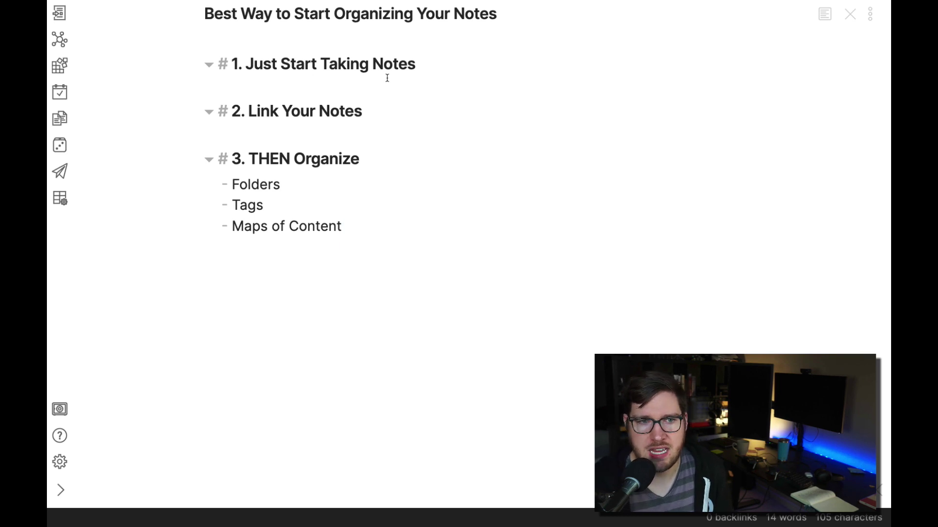
- Under Link Your Notes, add the lines 'Tags: one to many relationship' and 'Folders: one to many relationship'
{"action": "left_click", "coordinate": [331, 68]}
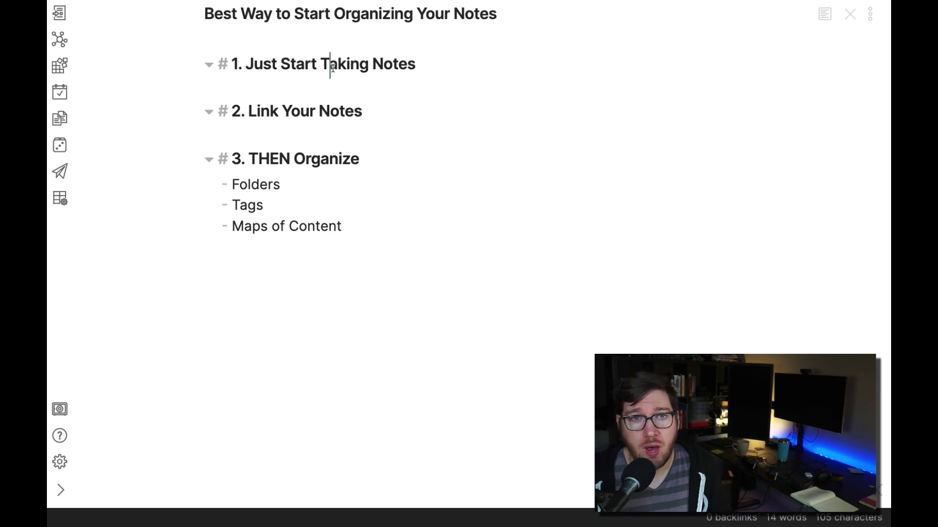
{"action": "left_click_drag", "start_coordinate": [247, 113], "coordinate": [373, 105]}
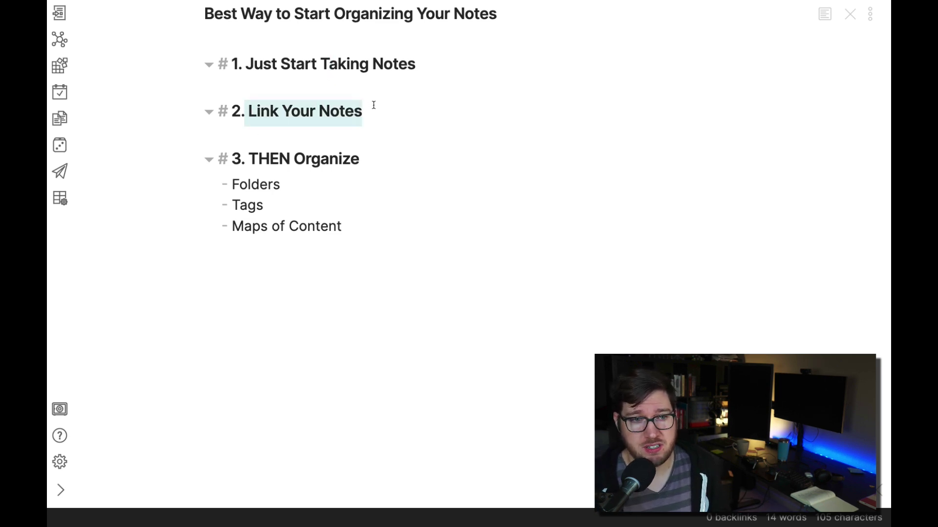
{"action": "left_click", "coordinate": [375, 113]}
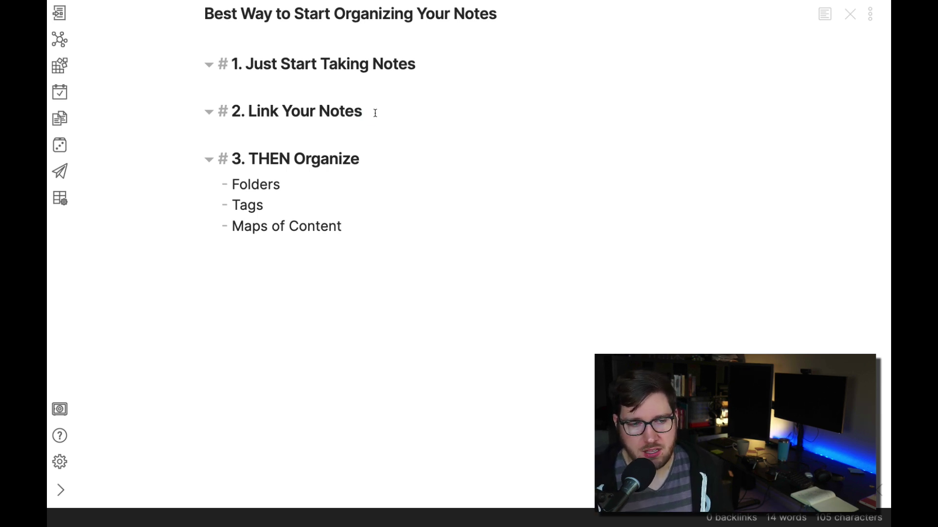
{"action": "key", "text": "Return"}
{"action": "key", "text": "Return"}
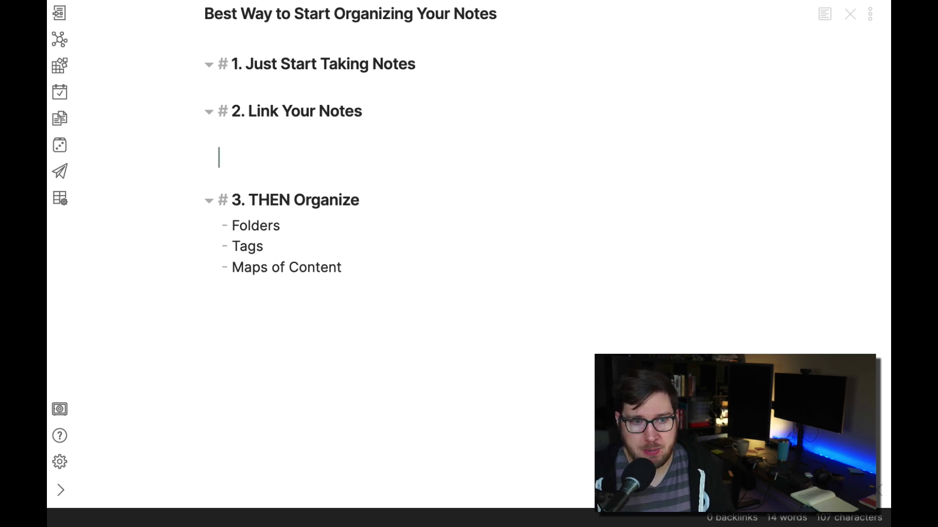
{"action": "type", "text": "Tags: "}
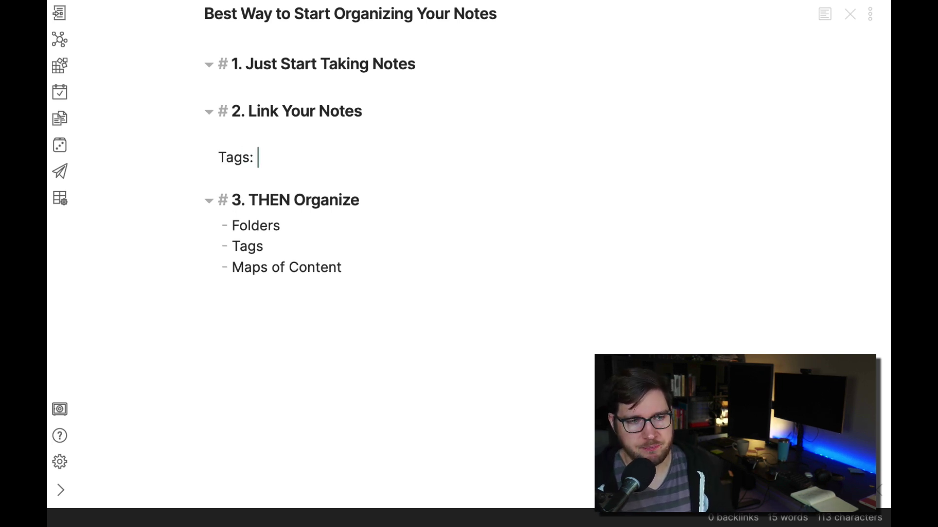
{"action": "type", "text": "one to man"}
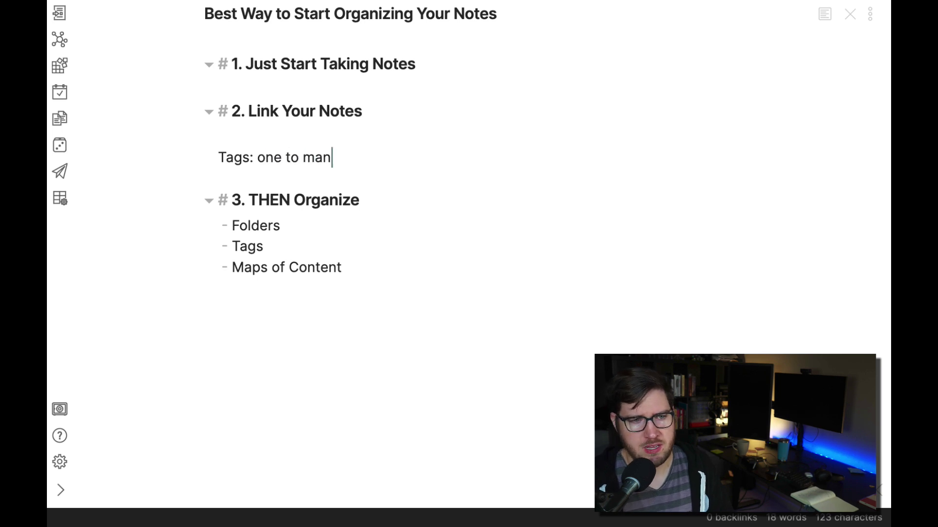
{"action": "type", "text": "y relationship"}
{"action": "key", "text": "Return"}
{"action": "type", "text": "F"}
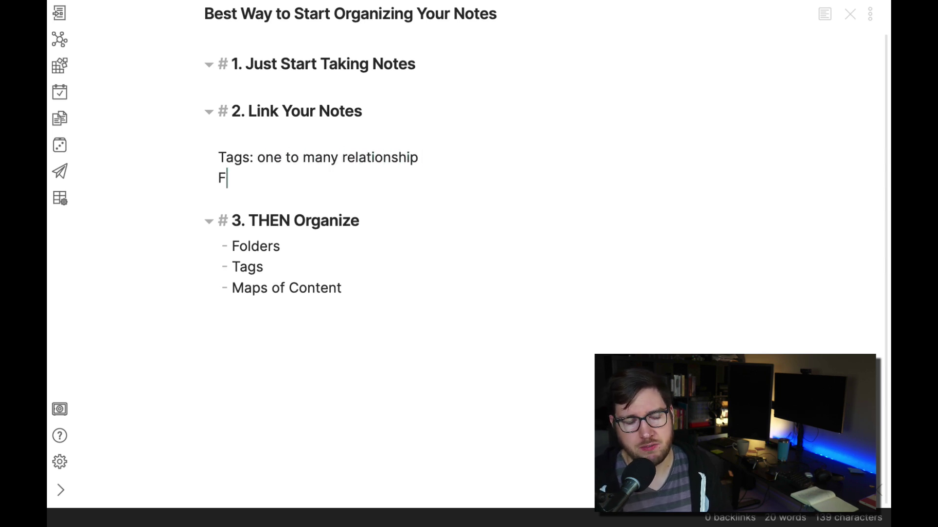
{"action": "type", "text": "olders: one to ma"}
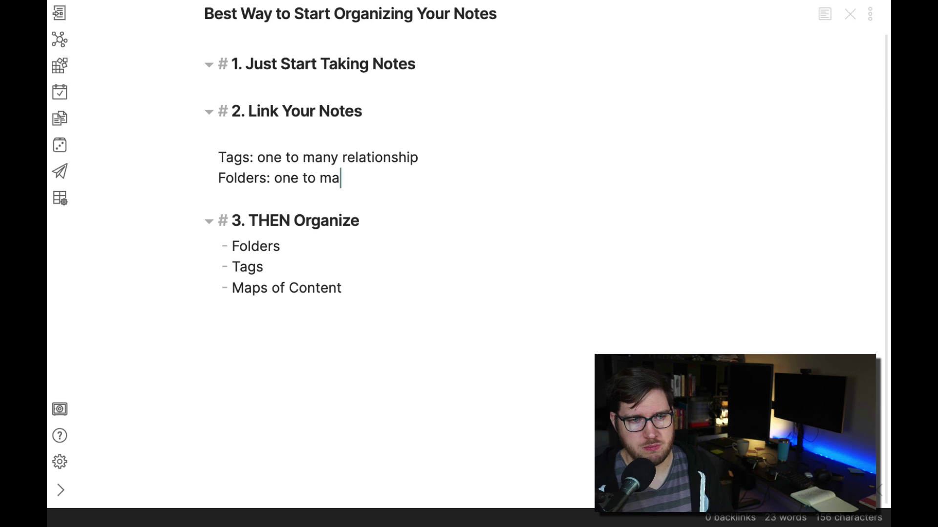
{"action": "type", "text": "ny relationshiop"}
- Fix the 'relationshiop' typo and add the line 'Link: many to one relationship'
{"action": "key", "text": "Return"}
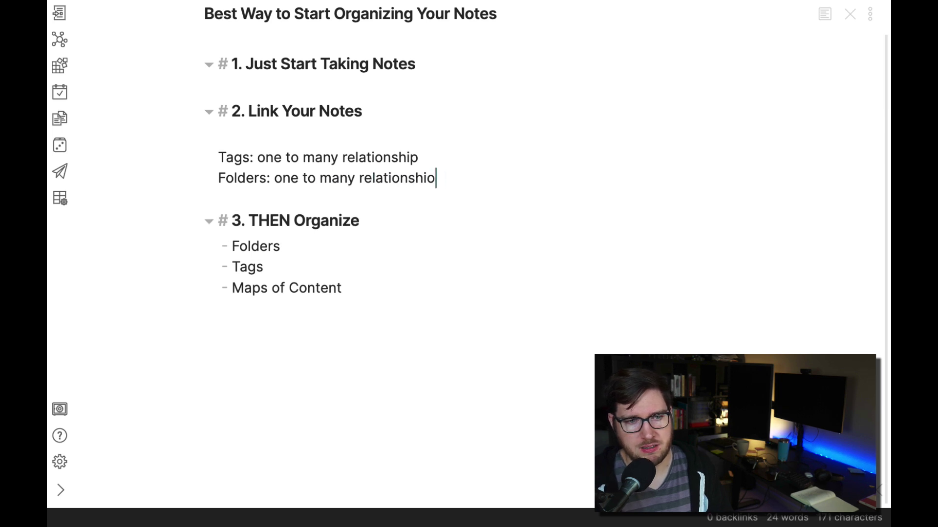
{"action": "key", "text": "BackSpace"}
{"action": "type", "text": "p"}
{"action": "key", "text": "Return"}
{"action": "type", "text": "Link: "}
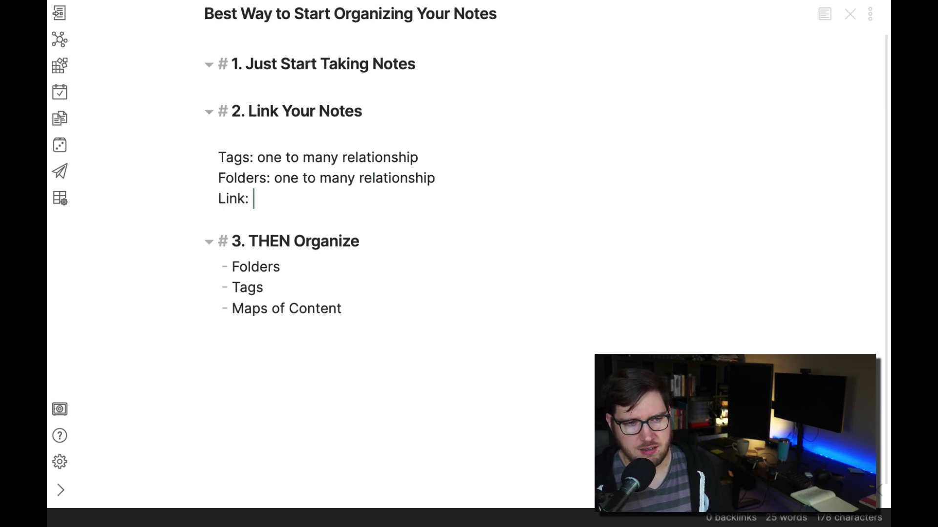
{"action": "type", "text": "many to "}
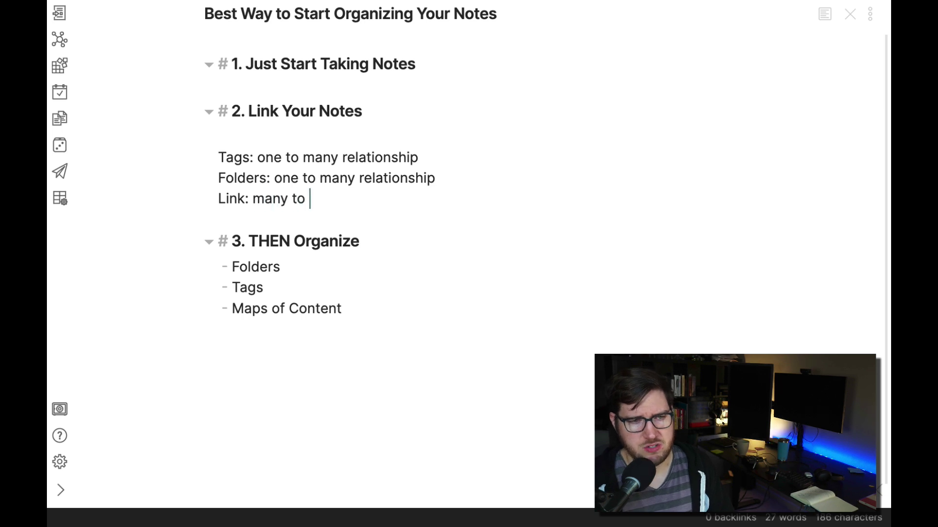
{"action": "type", "text": "one relationship"}
{"action": "key", "text": "Up"}
{"action": "key", "text": "Up"}
{"action": "key", "text": "Up"}
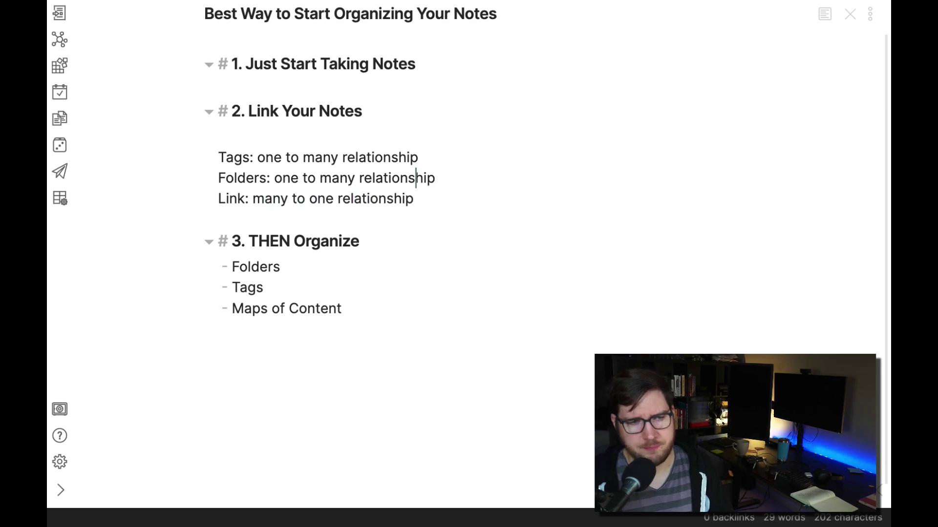
{"action": "key", "text": "Down"}
{"action": "key", "text": "Down"}
{"action": "key", "text": "Down"}
{"action": "key", "text": "Return"}
{"action": "key", "text": "Return"}
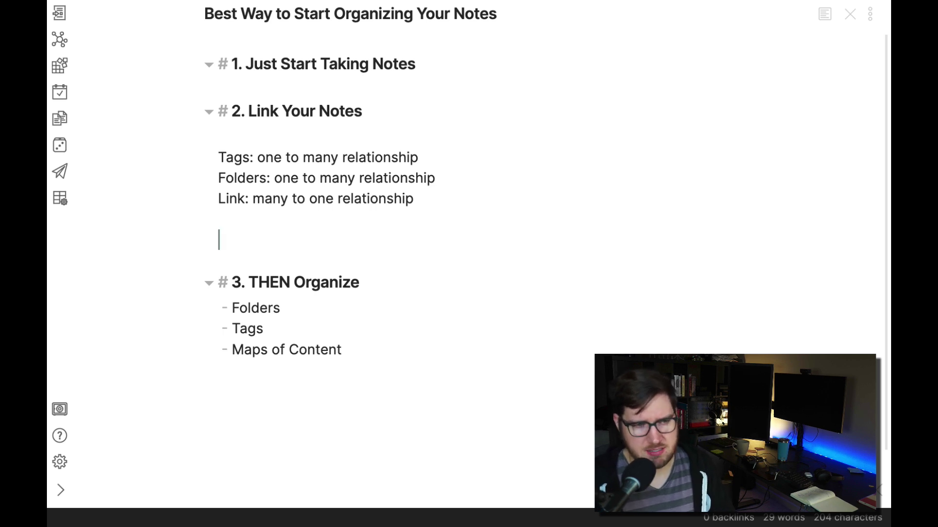
- Add the wiki link [[Links are more powerful for organizing than tags]] below the three relationship lines
{"action": "type", "text": "[[Links "}
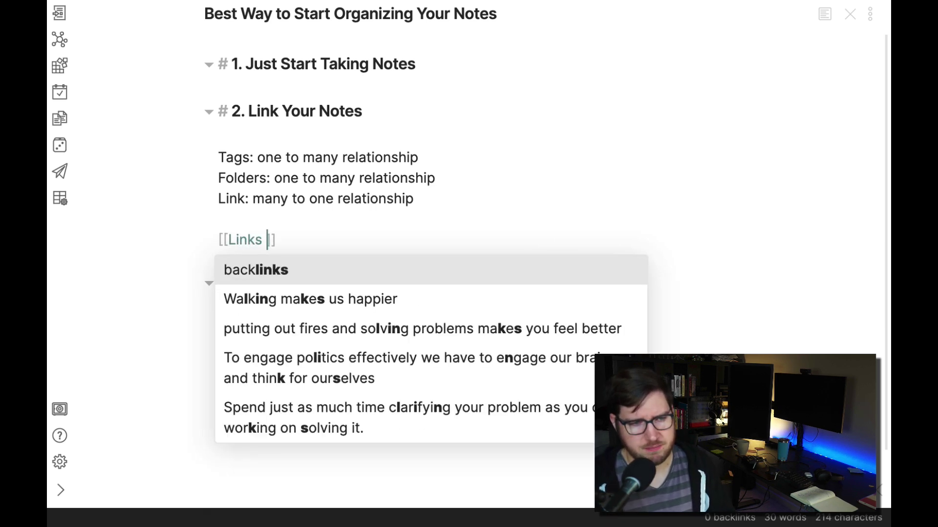
{"action": "type", "text": "are more powe"}
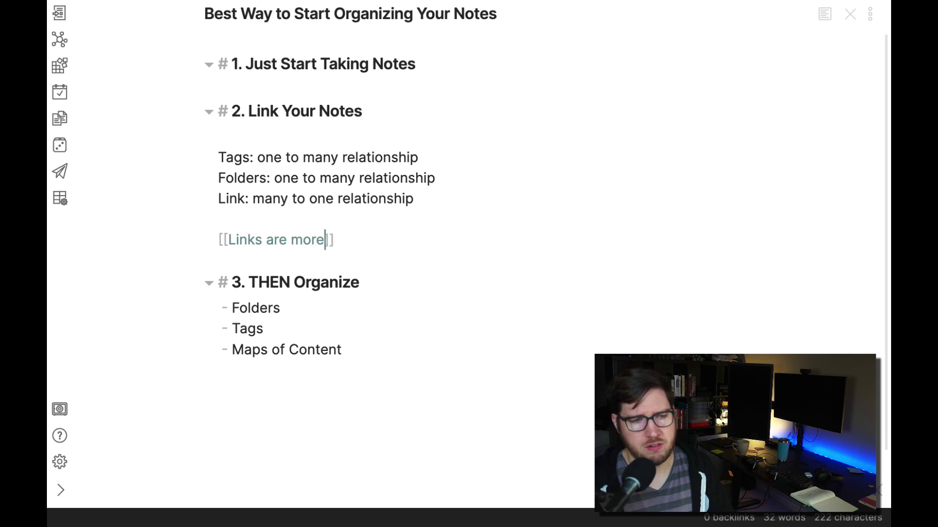
{"action": "type", "text": "rful for organ"}
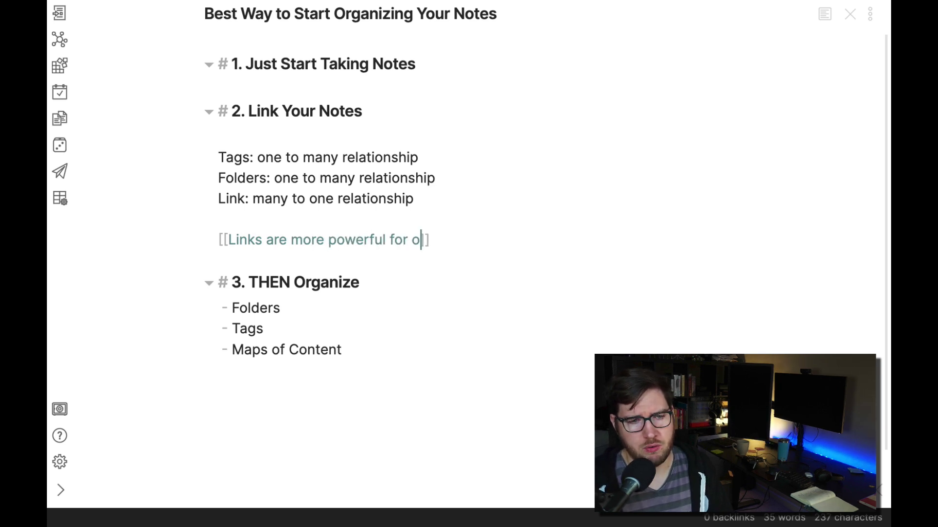
{"action": "type", "text": "izing than tag"}
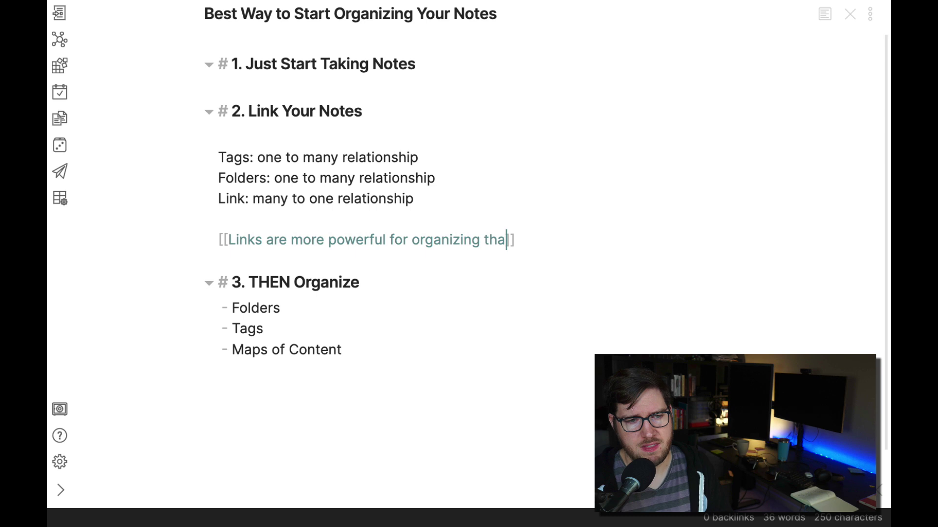
{"action": "type", "text": "s"}
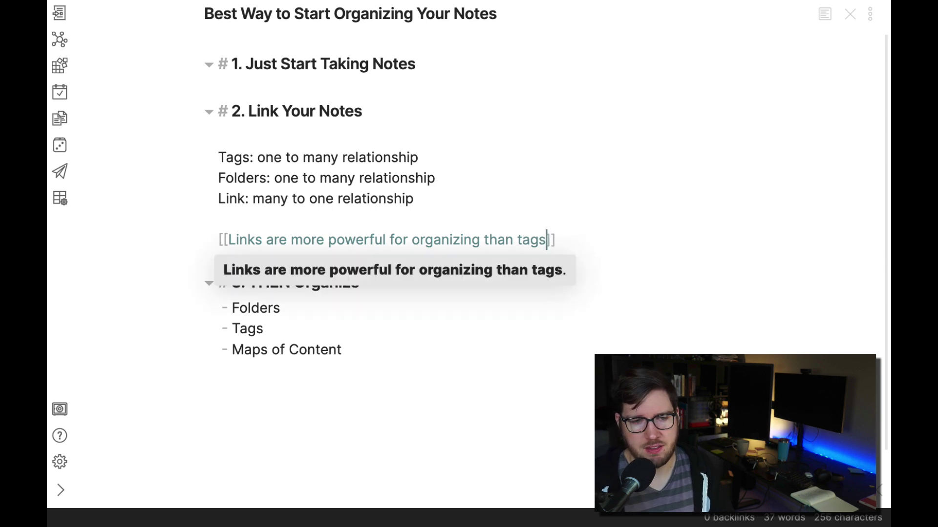
{"action": "key", "text": "Return"}
{"action": "left_click", "coordinate": [429, 200]}
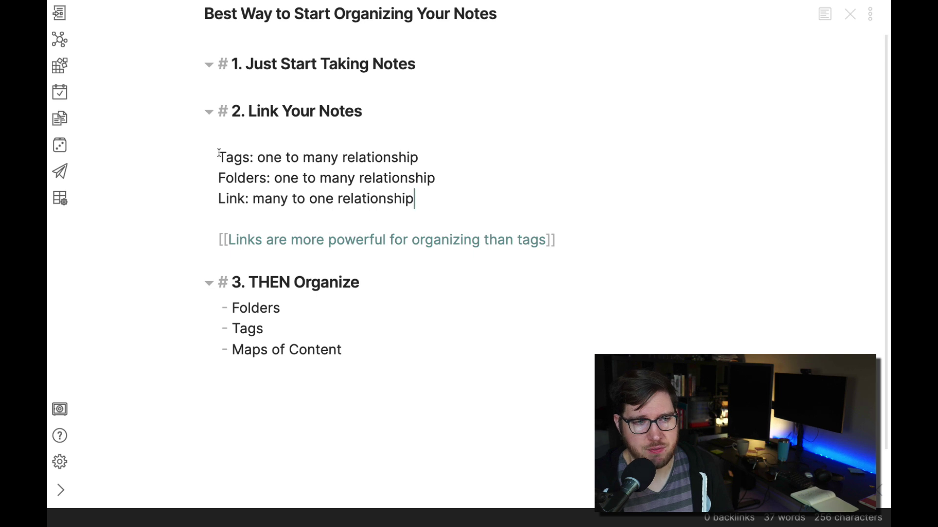
{"action": "left_click_drag", "start_coordinate": [219, 152], "coordinate": [433, 190]}
{"action": "left_click", "coordinate": [433, 197]}
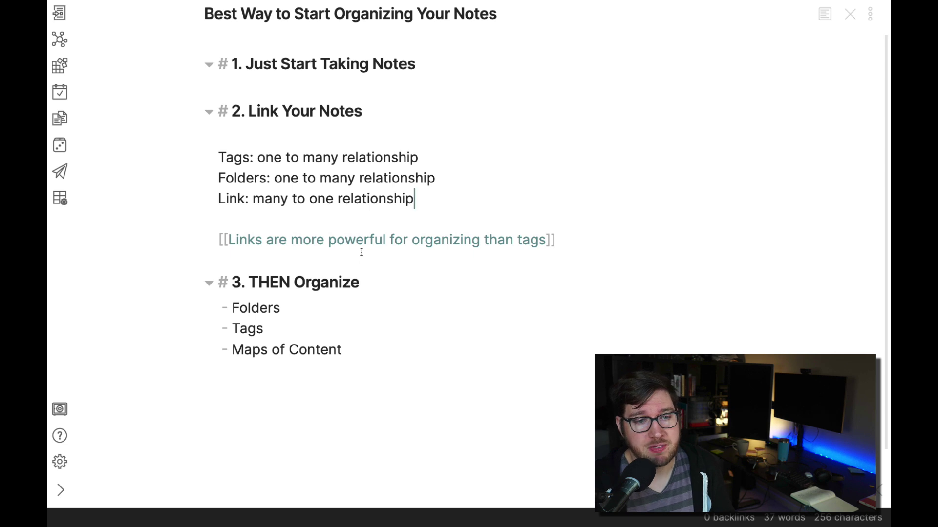
- Create the note 'Links are more powerful for organizing than tags' from its link, then return
{"action": "left_click", "coordinate": [563, 238]}
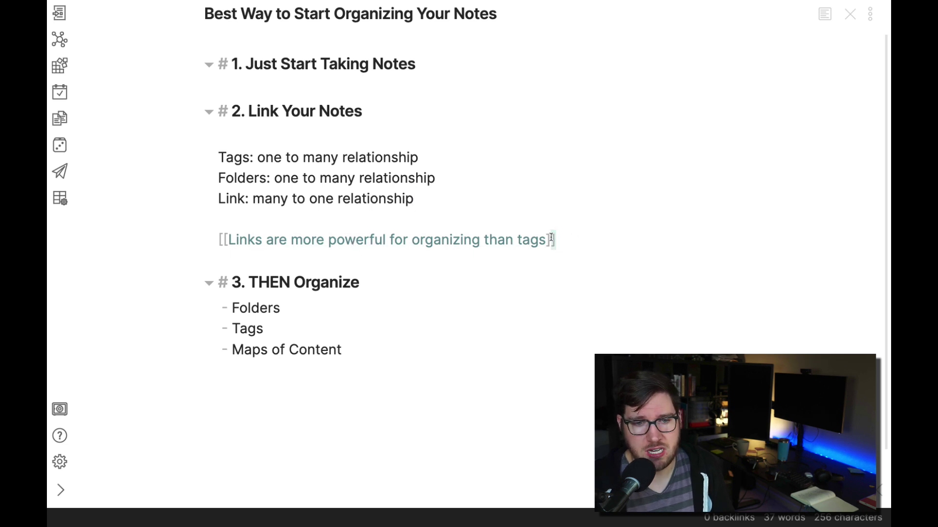
{"action": "left_click", "coordinate": [409, 241]}
{"action": "key", "text": "Return"}
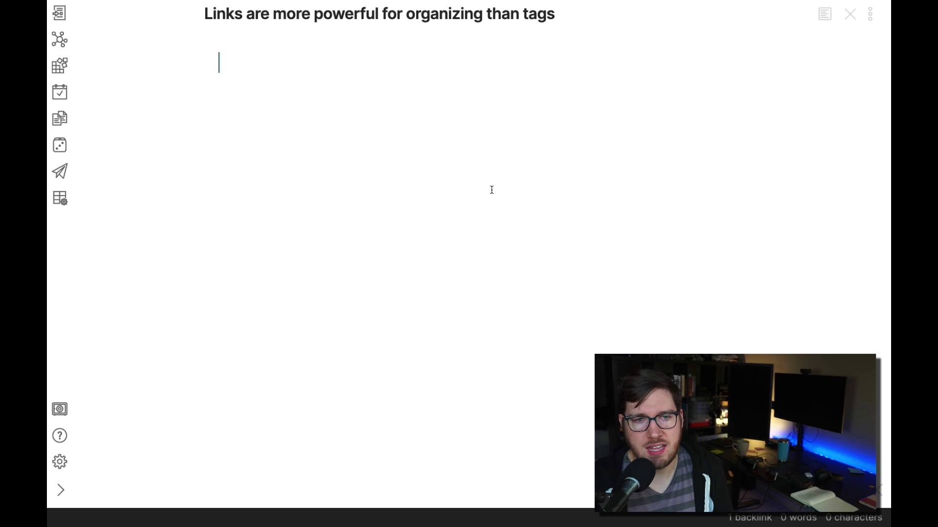
{"action": "key", "text": "alt+super+Left"}
- Wrap the words Tags, Folders and Link in [[ ]] brackets, undoing an accidental paste
{"action": "left_click", "coordinate": [286, 211]}
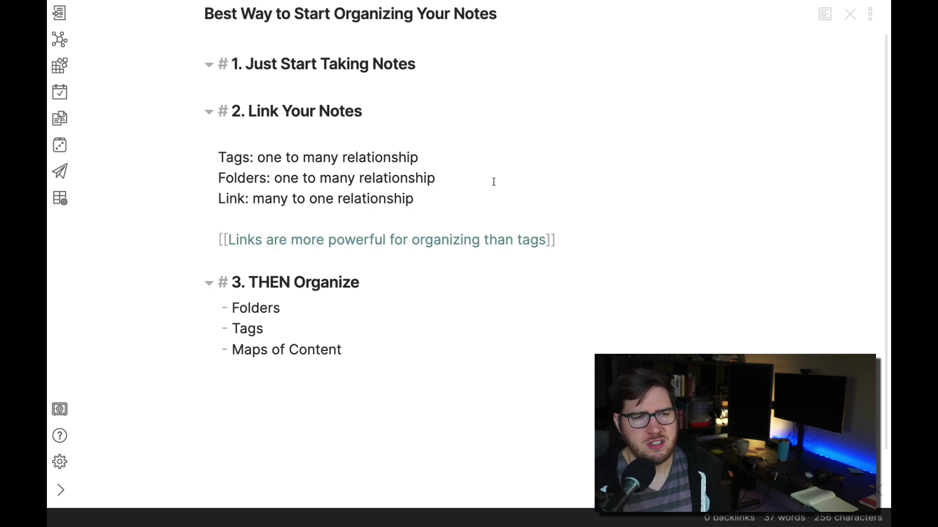
{"action": "double_click", "coordinate": [227, 154]}
{"action": "type", "text": "[["}
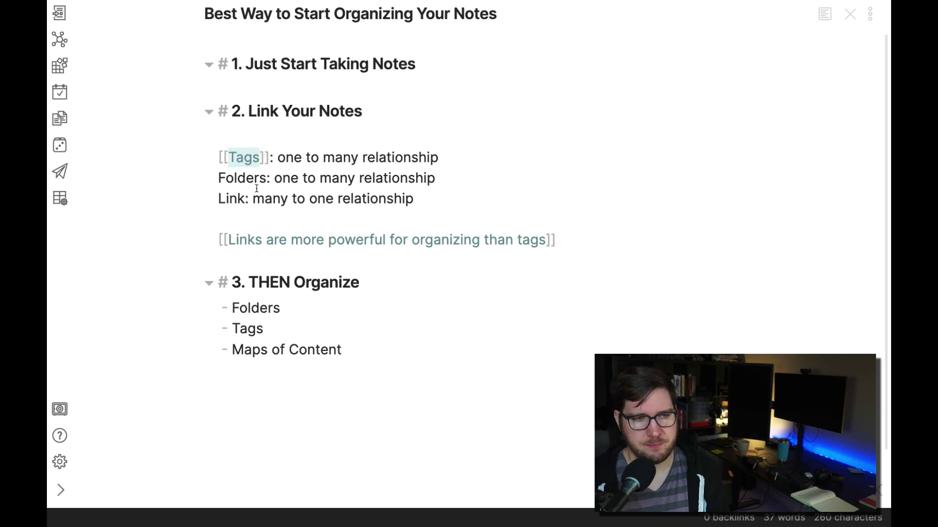
{"action": "type", "text": "Links are more powerful for organizing than tags"}
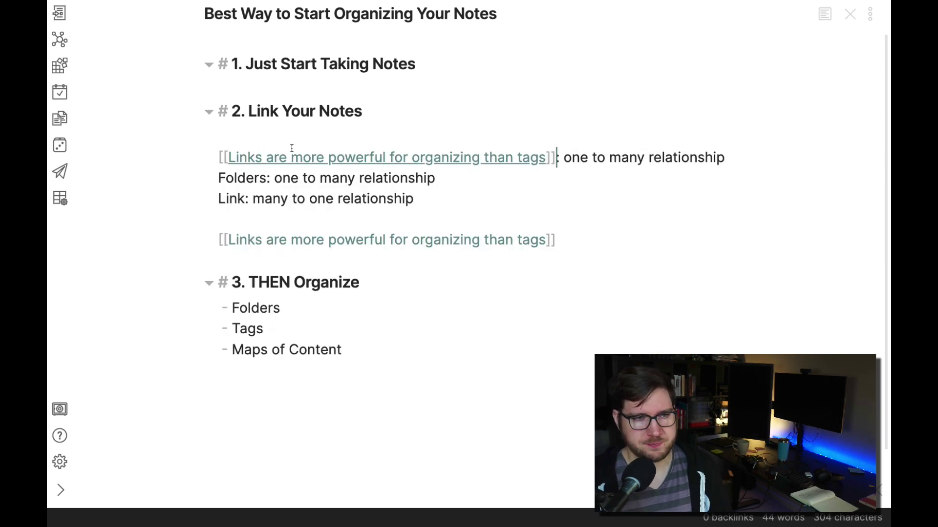
{"action": "key", "text": "ctrl+z"}
{"action": "key", "text": "ctrl+z"}
{"action": "left_click", "coordinate": [311, 126]}
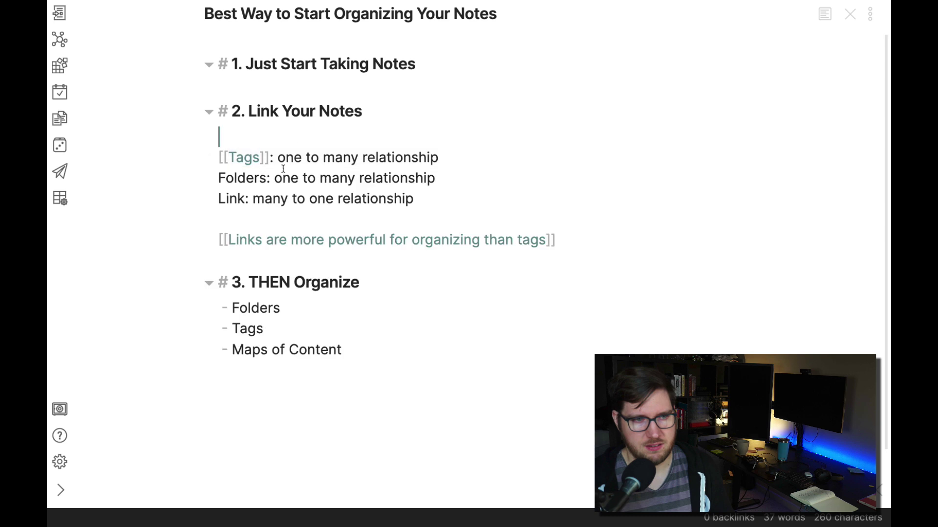
{"action": "double_click", "coordinate": [243, 180]}
{"action": "type", "text": "[["}
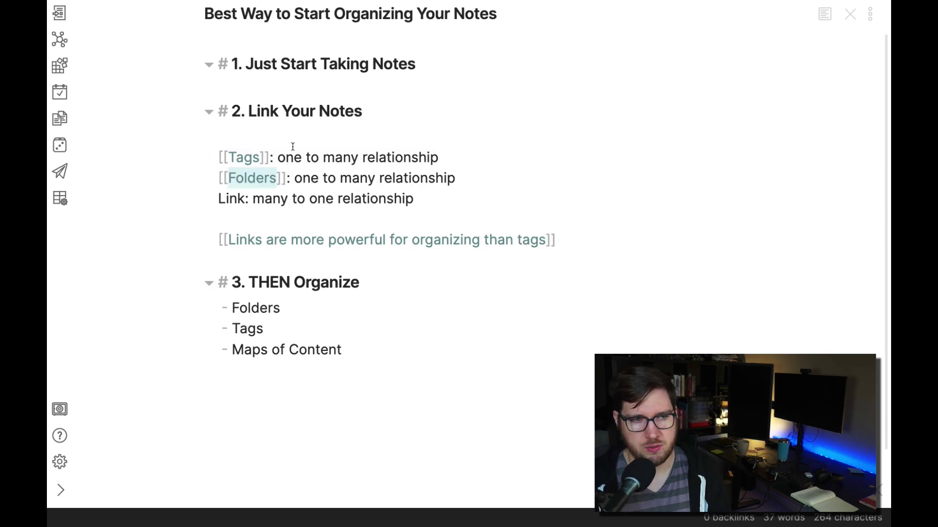
{"action": "double_click", "coordinate": [229, 197]}
{"action": "type", "text": "[["}
{"action": "left_click", "coordinate": [381, 142]}
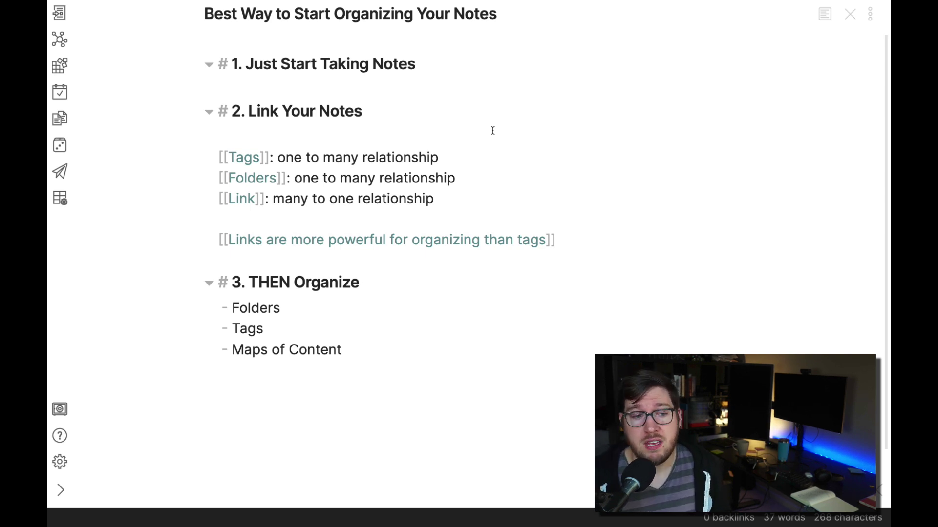
- Put the caret after Folders in the list under 3. THEN Organize
{"action": "left_click", "coordinate": [257, 328]}
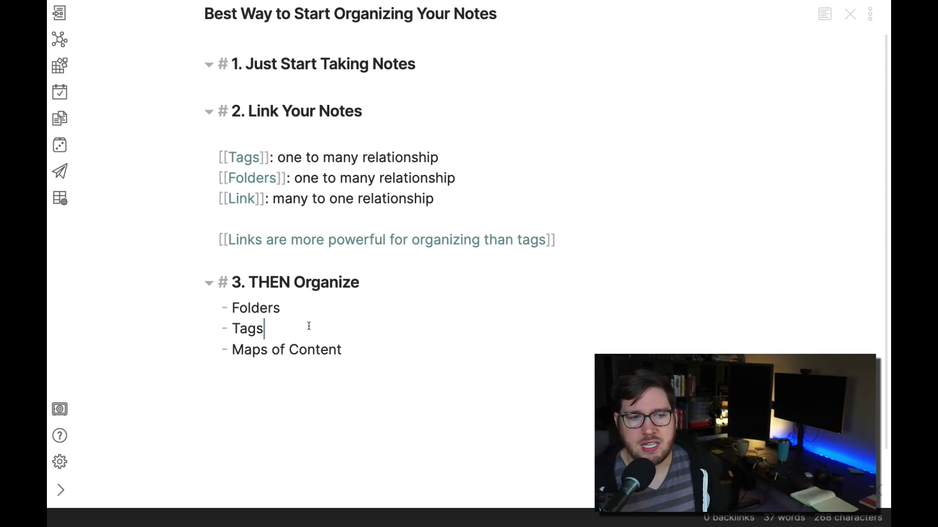
{"action": "double_click", "coordinate": [262, 308]}
{"action": "left_click", "coordinate": [293, 306]}
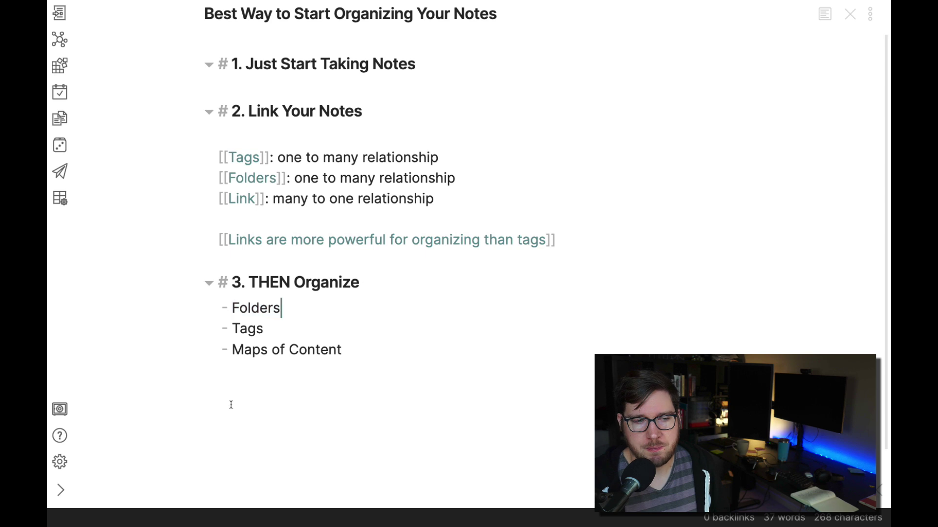
- Show the vault's file list and collapse the 100 Inbox folder
{"action": "left_click", "coordinate": [69, 486]}
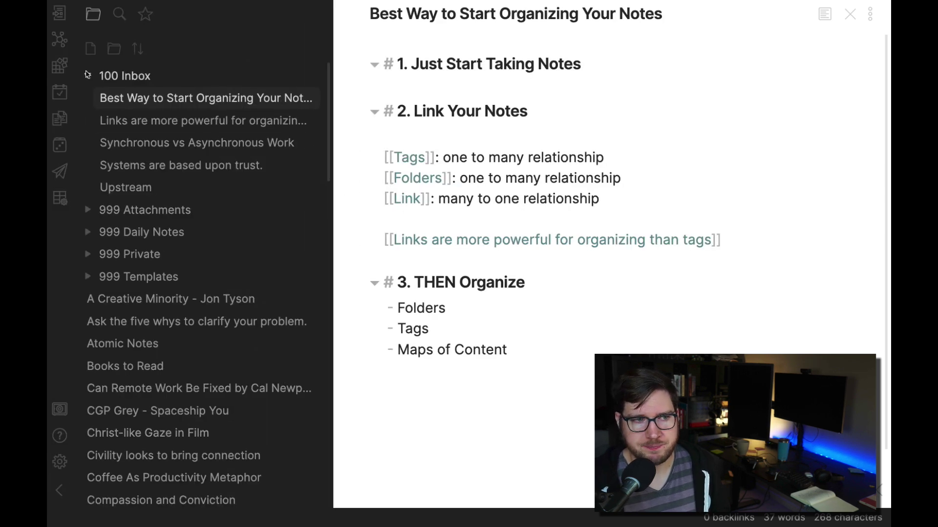
{"action": "left_click", "coordinate": [87, 74]}
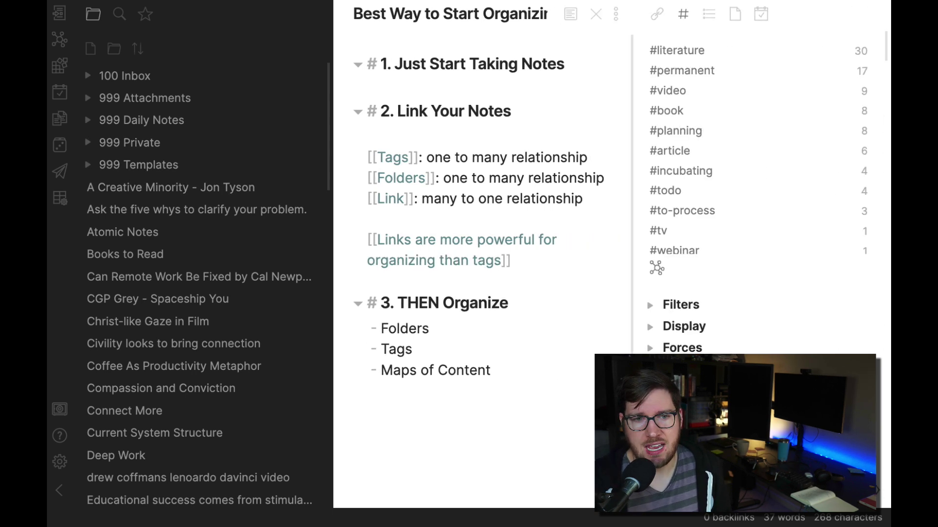
- Open the tag counts pane, hide the file list, and place the caret after Maps of Content
{"action": "left_click", "coordinate": [881, 491]}
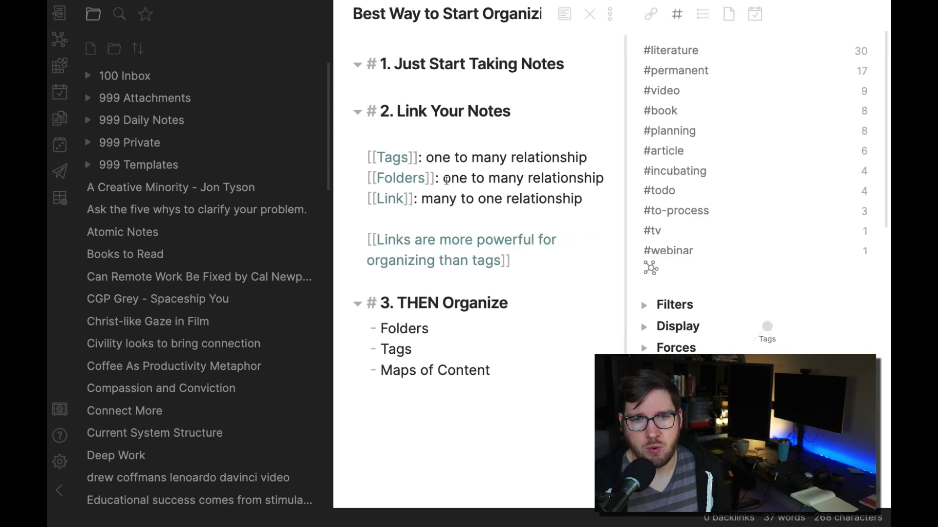
{"action": "left_click", "coordinate": [59, 490]}
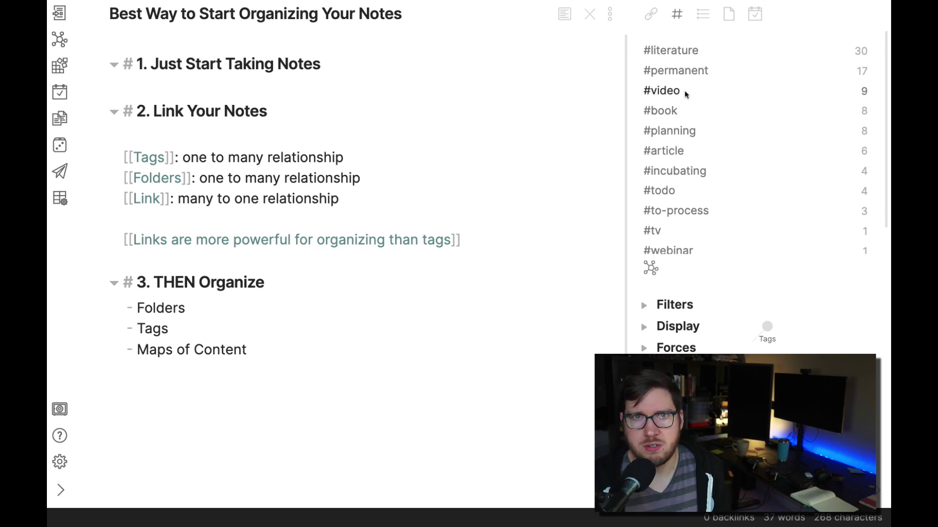
{"action": "scroll", "coordinate": [704, 127], "scroll_direction": "down", "scroll_amount": 1}
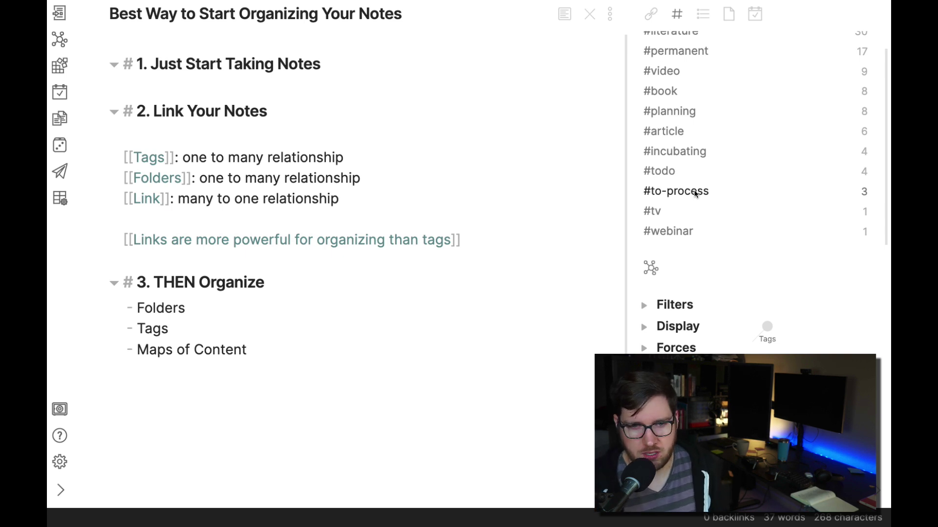
{"action": "scroll", "coordinate": [695, 192], "scroll_direction": "up", "scroll_amount": 1}
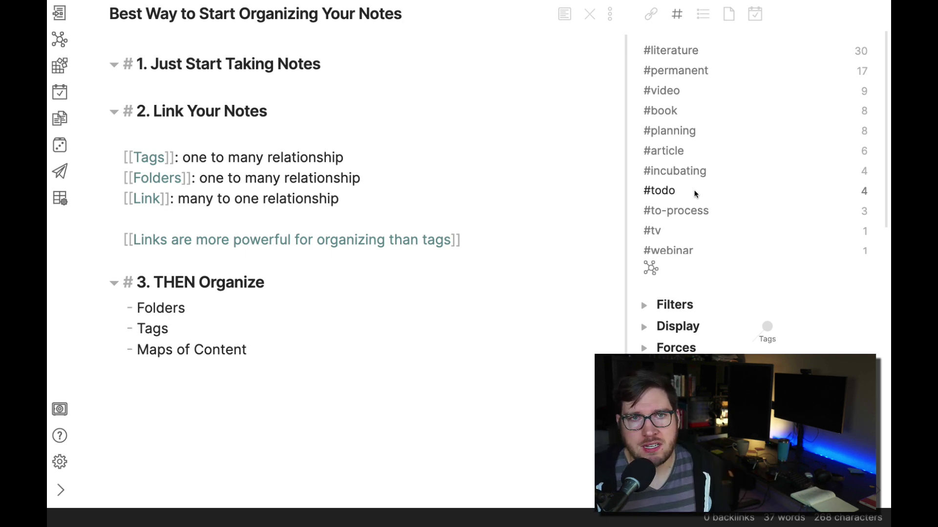
{"action": "left_click_drag", "start_coordinate": [254, 350], "coordinate": [139, 351]}
{"action": "left_click", "coordinate": [262, 354]}
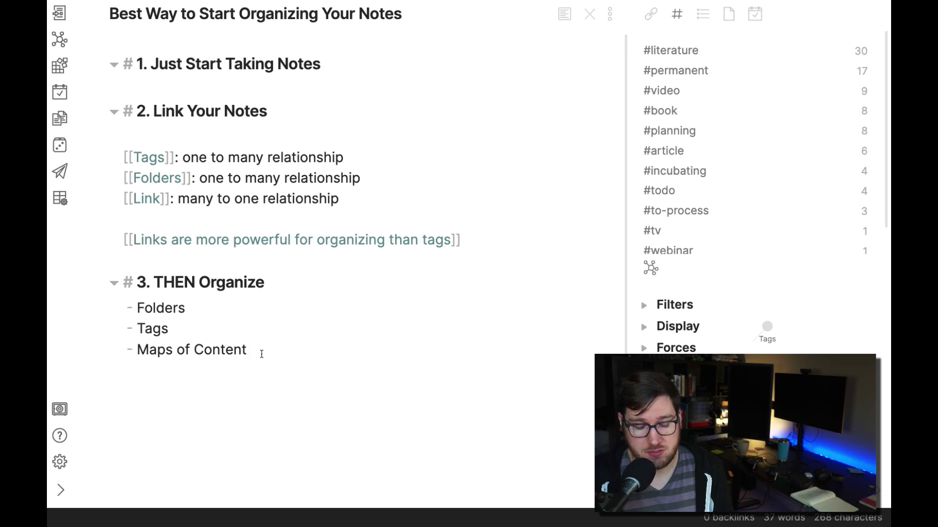
- Add the sentence 'A grouping of like notes.' below the list
{"action": "key", "text": "Return"}
{"action": "key", "text": "Return"}
{"action": "type", "text": "A groupi"}
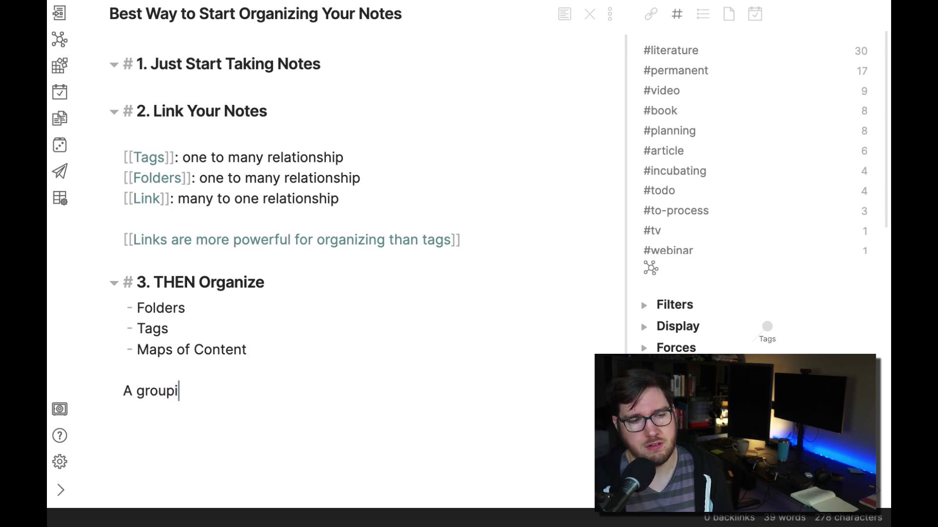
{"action": "type", "text": "ng of like notes."}
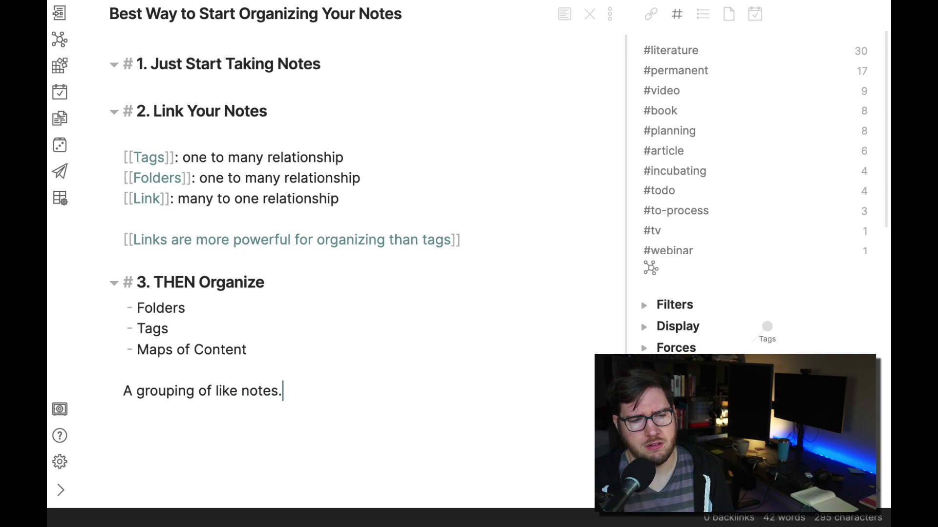
{"action": "key", "text": "Return"}
{"action": "key", "text": "Return"}
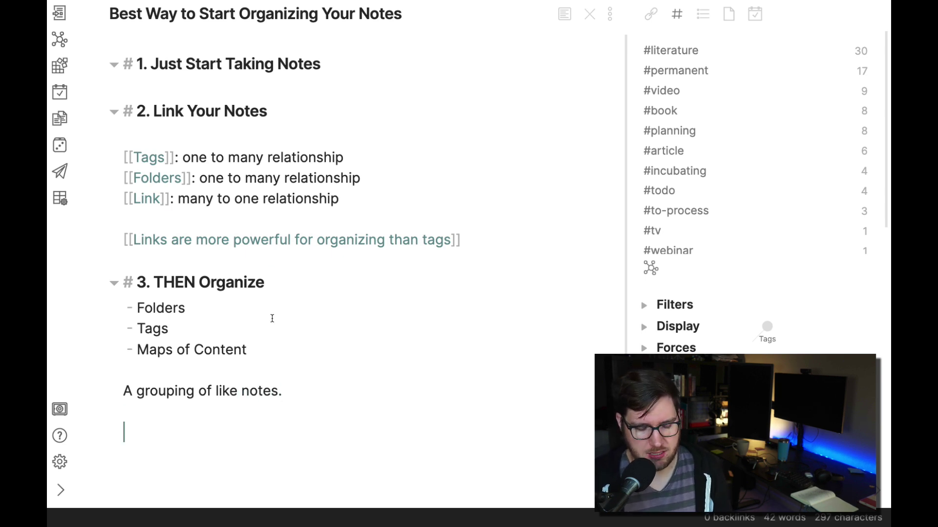
- Open the 020 Productivity note with the quick switcher
{"action": "key", "text": "ctrl+o"}
{"action": "type", "text": "020"}
{"action": "key", "text": "Return"}
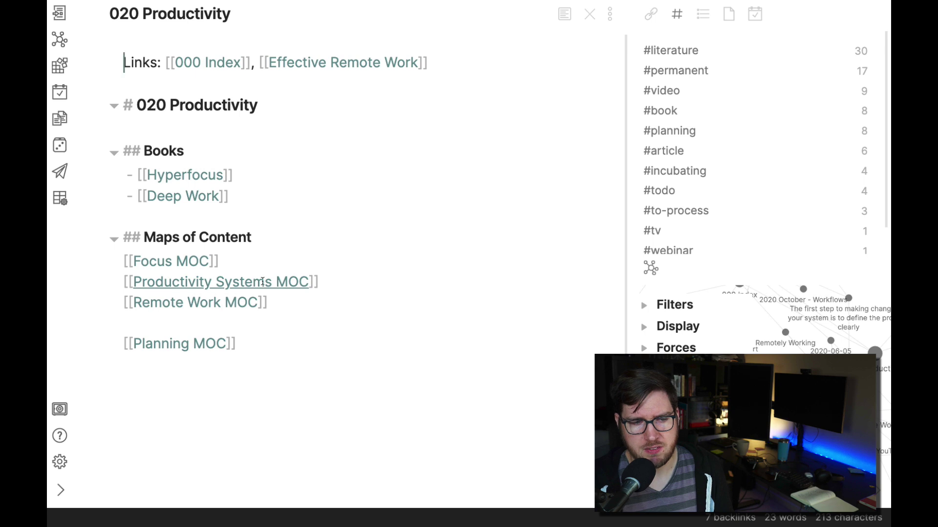
- Open the Productivity Systems MOC note and place the caret after its last link
{"action": "left_click", "coordinate": [237, 282]}
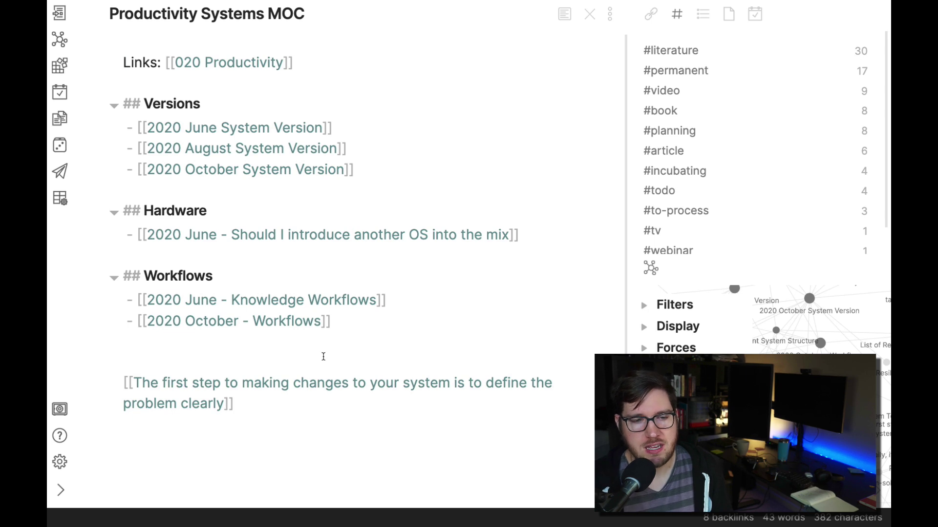
{"action": "left_click", "coordinate": [290, 398]}
- Follow links from the defining-the-problem note through clarifying your problem to problem-solving
{"action": "mouse_move", "coordinate": [295, 386]}
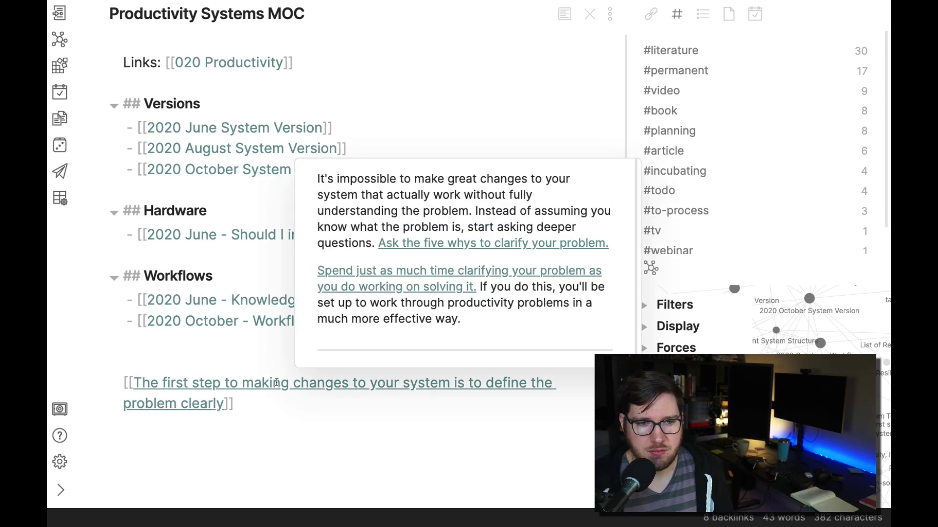
{"action": "left_click", "coordinate": [277, 383], "text": "ctrl"}
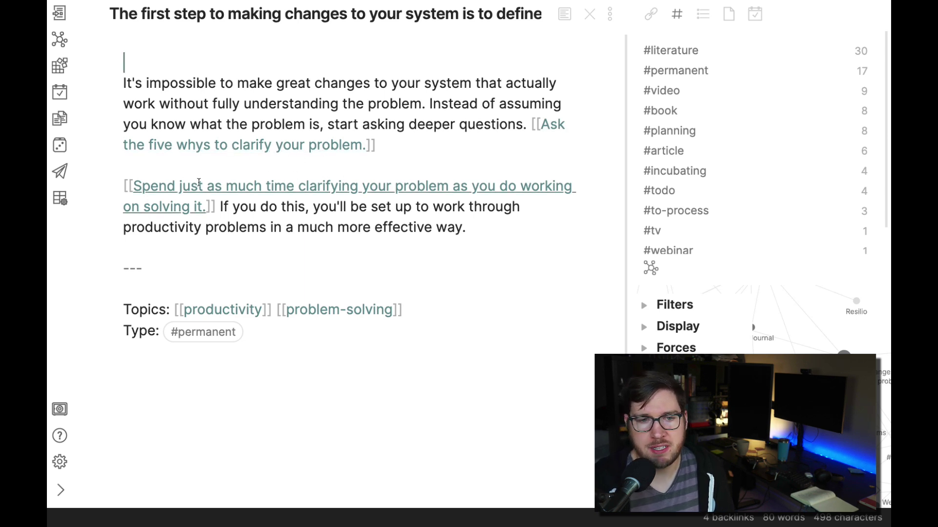
{"action": "left_click", "coordinate": [345, 188]}
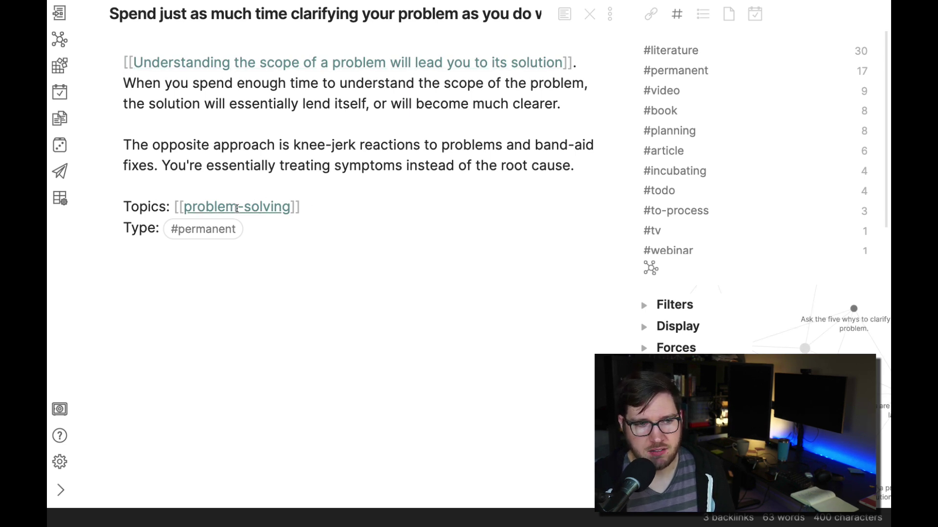
{"action": "left_click", "coordinate": [279, 209]}
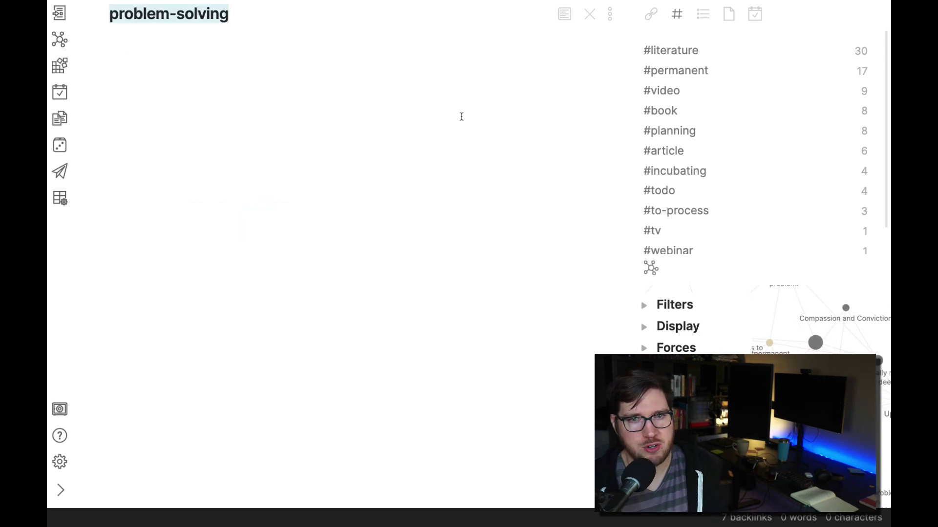
- Show the problem-solving backlinks and scroll through its linked mentions, such as 'Ask the five whys'
{"action": "left_click", "coordinate": [650, 14]}
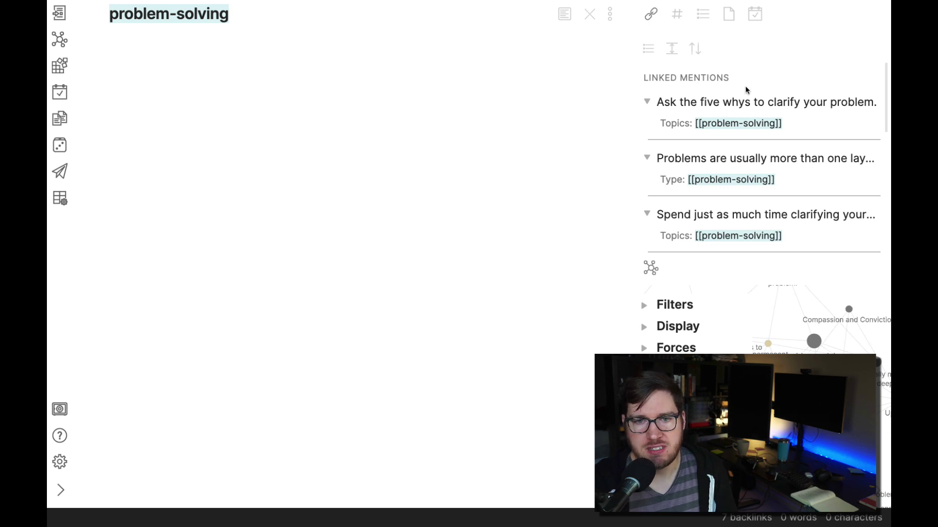
{"action": "scroll", "coordinate": [747, 89], "scroll_direction": "down", "scroll_amount": 2}
{"action": "scroll", "coordinate": [747, 89], "scroll_direction": "down", "scroll_amount": 3}
{"action": "scroll", "coordinate": [723, 141], "scroll_direction": "up", "scroll_amount": 5}
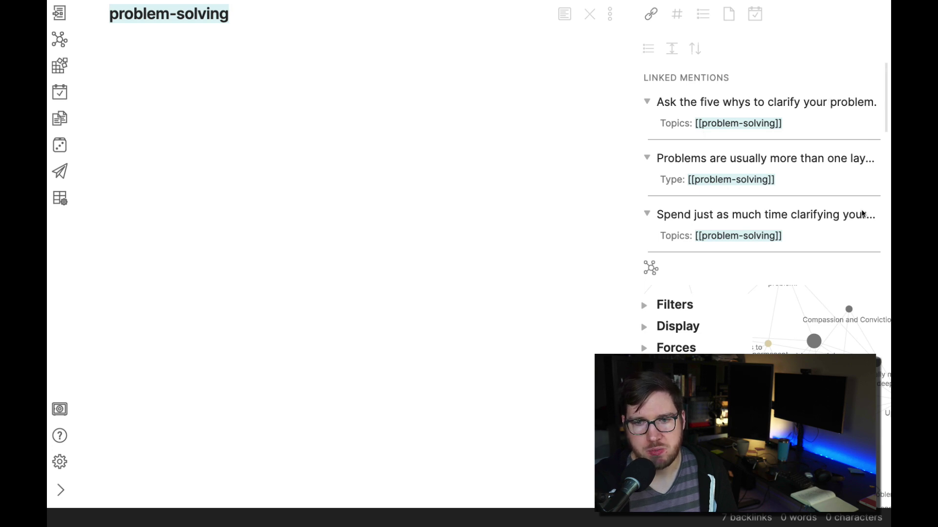
{"action": "scroll", "coordinate": [837, 198], "scroll_direction": "down", "scroll_amount": 1}
{"action": "scroll", "coordinate": [837, 198], "scroll_direction": "down", "scroll_amount": 2}
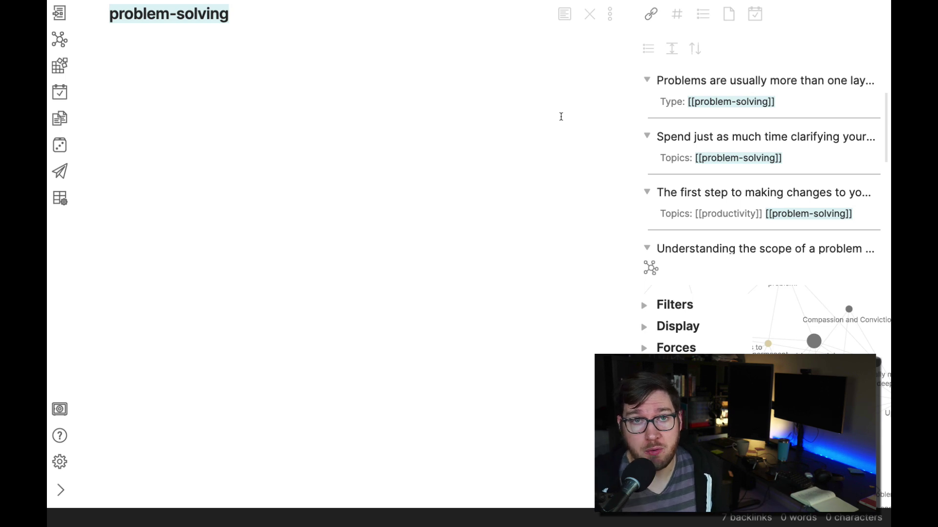
- Switch back to 'Best Way to Start Organizing Your Notes' through the quick note switcher
{"action": "key", "text": "ctrl+o"}
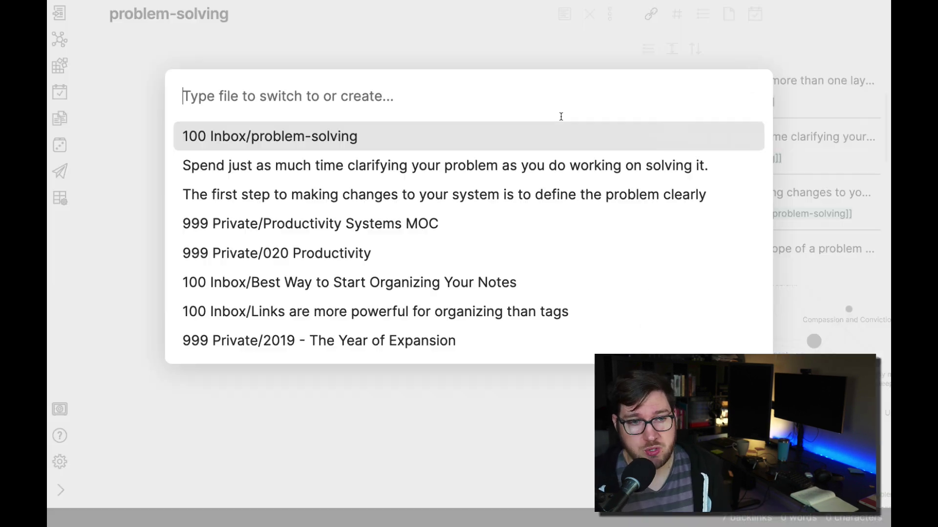
{"action": "key", "text": "Down"}
{"action": "key", "text": "Down"}
{"action": "key", "text": "Down"}
{"action": "key", "text": "Down"}
{"action": "key", "text": "Down"}
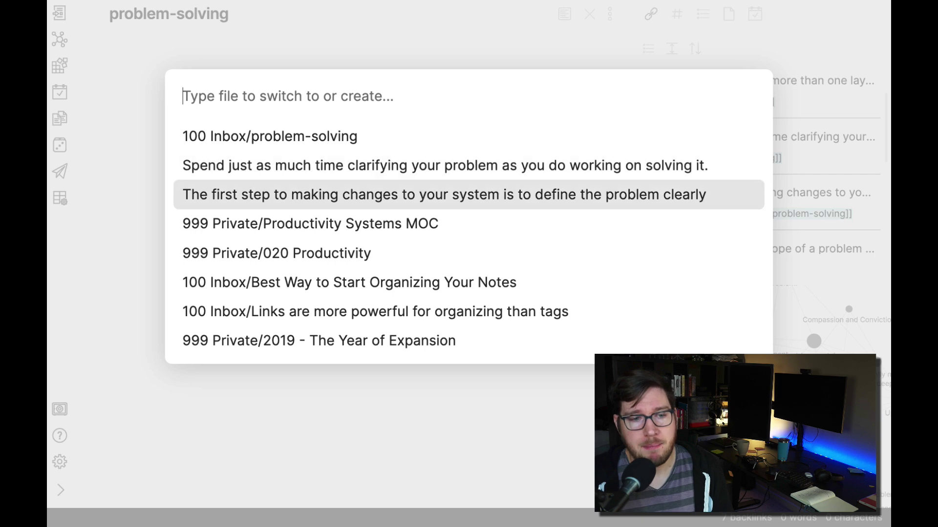
{"action": "key", "text": "Return"}
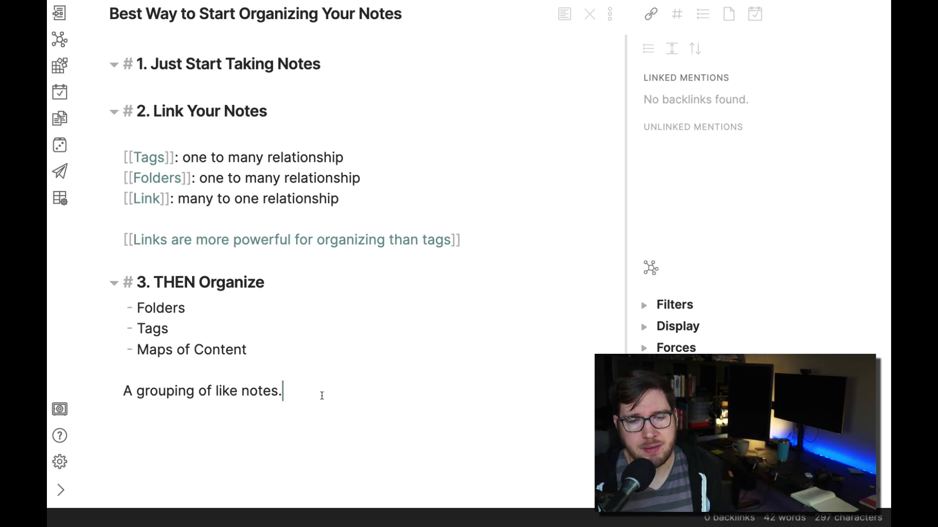
{"action": "left_click", "coordinate": [329, 240]}
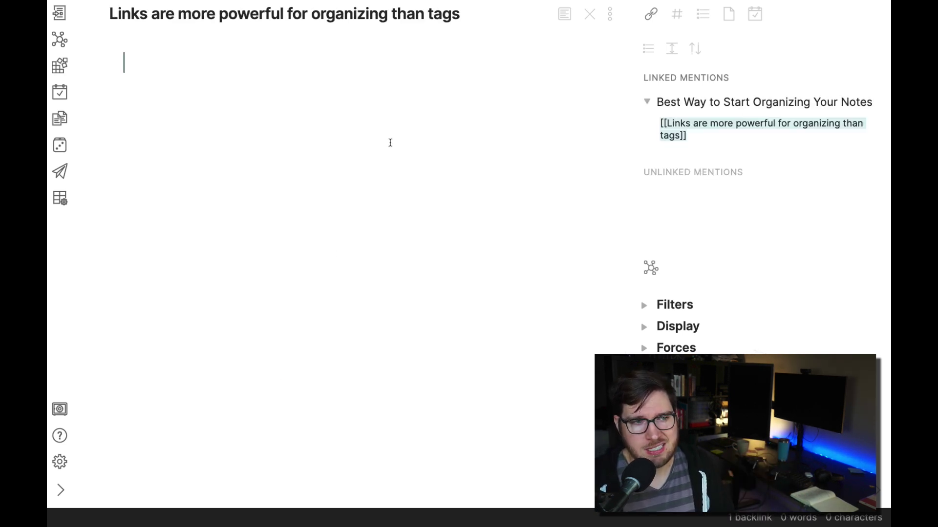
{"action": "key", "text": "super+alt+Left"}
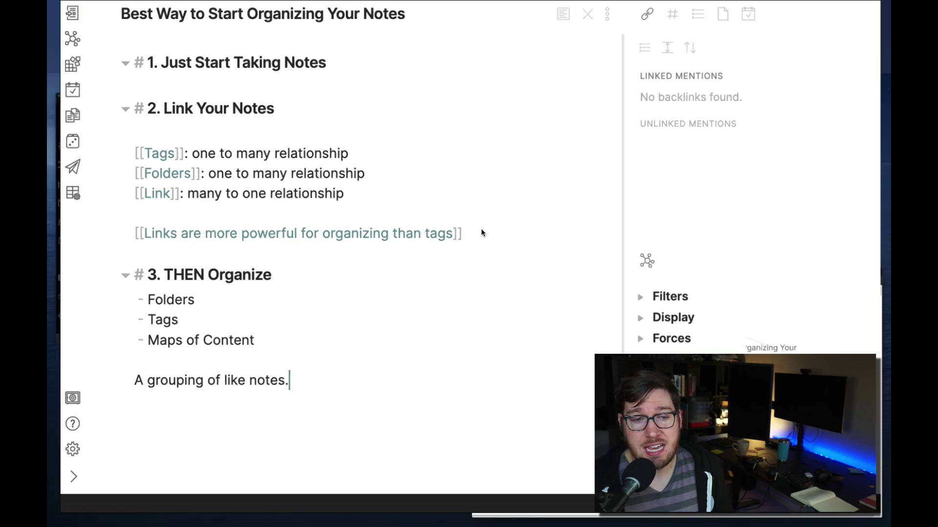
- Bring Firefox forward to view the Linking Your Thinking workshop page, then show all windows again
{"action": "key", "text": "ctrl+Up"}
{"action": "left_click", "coordinate": [690, 376]}
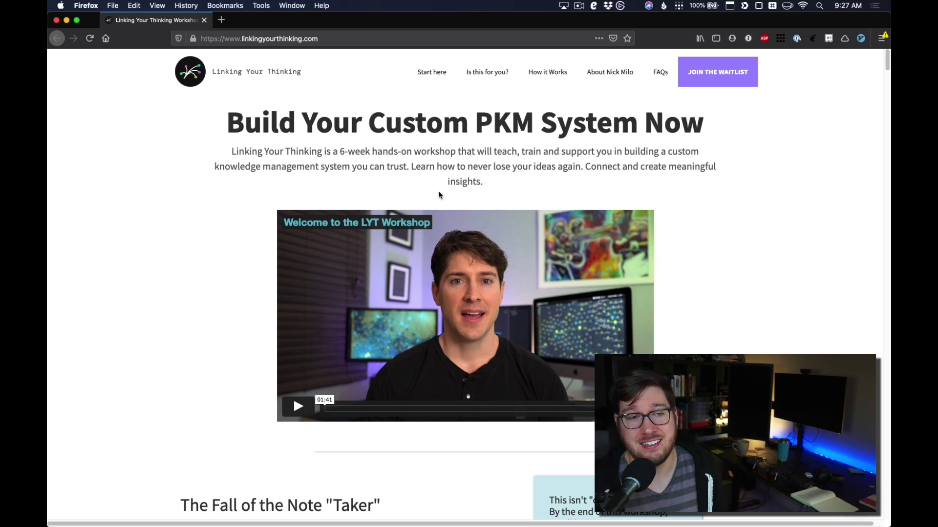
{"action": "key", "text": "ctrl+Up"}
- Bring the LYT Kit vault's Obsidian window forward and zoom the interface out one step
{"action": "left_click", "coordinate": [455, 186]}
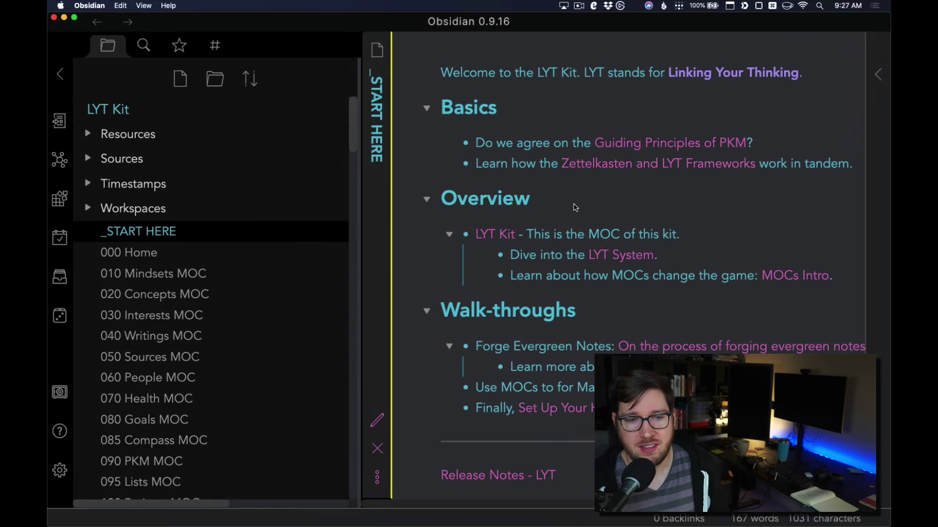
{"action": "key", "text": "super+minus"}
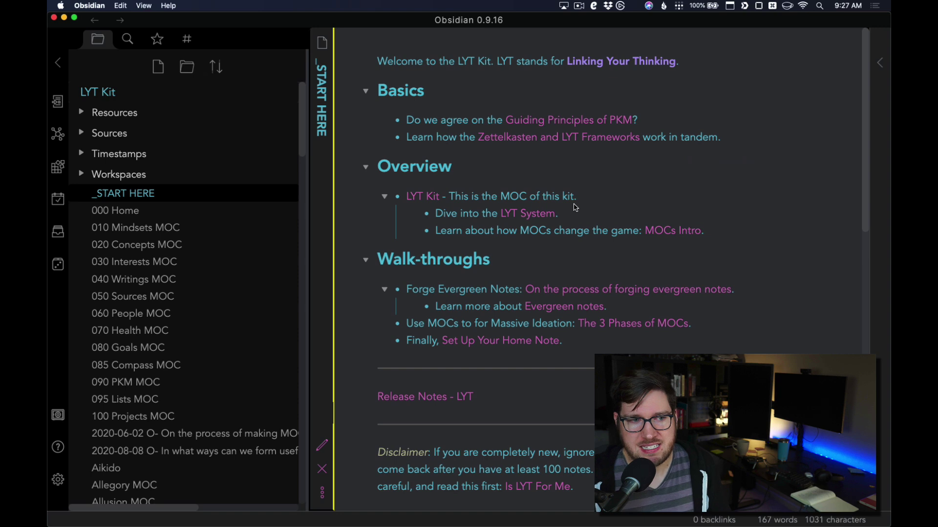